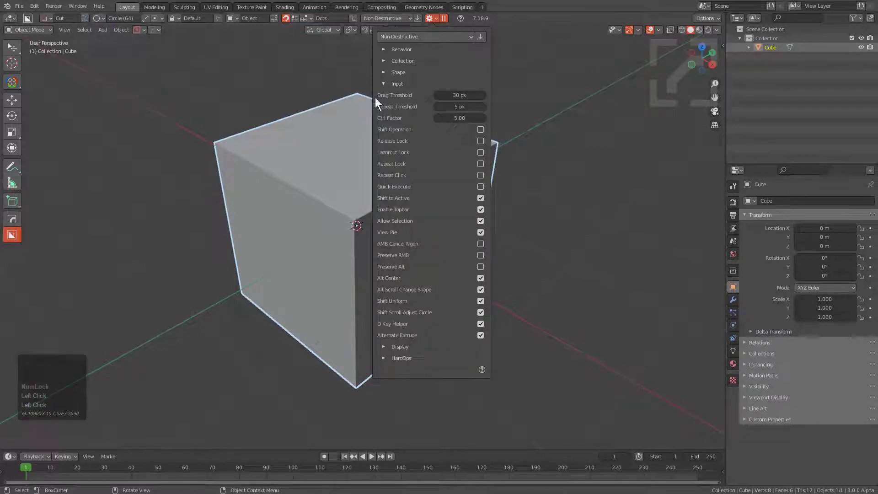
Collapse the Input preferences and open the cutting tool's helper to examine its circle cutter options.
left_click(385, 83)
key("d")
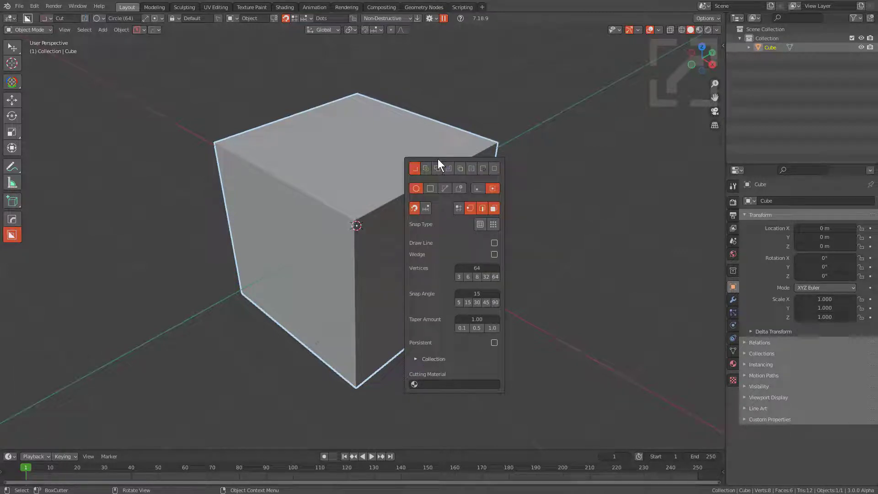
left_click_drag(438, 159, 451, 121)
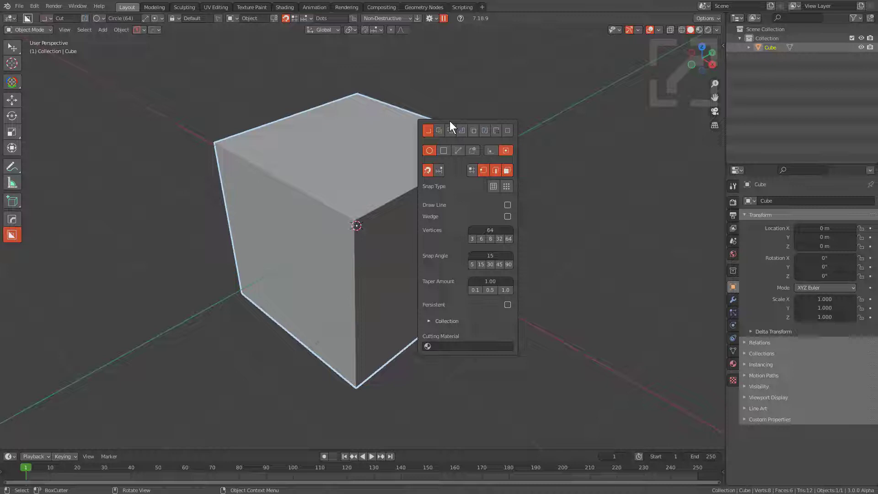
Draw a box cutter of about 0.24 by 1.7 m along the cube's upper front edge, extrude it about 0.2 m and lock it.
scroll(366, 191, "up", 2)
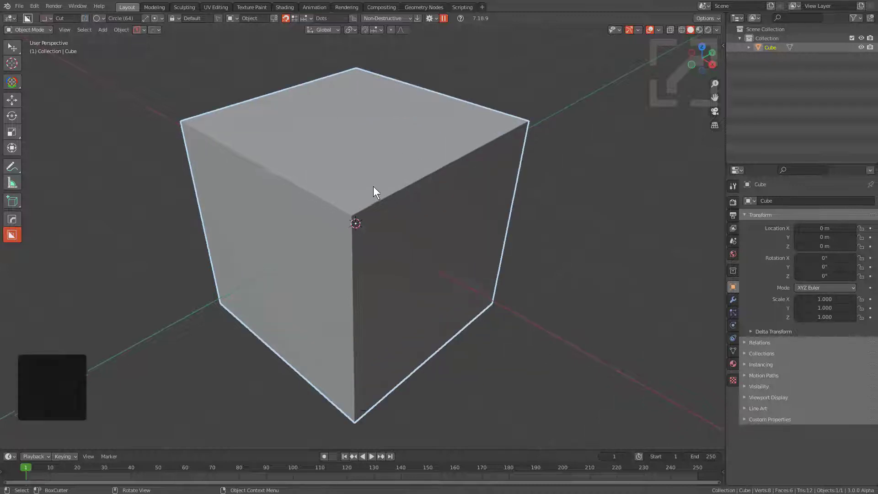
key("d")
left_click(386, 205)
left_click_drag(352, 196, 527, 129)
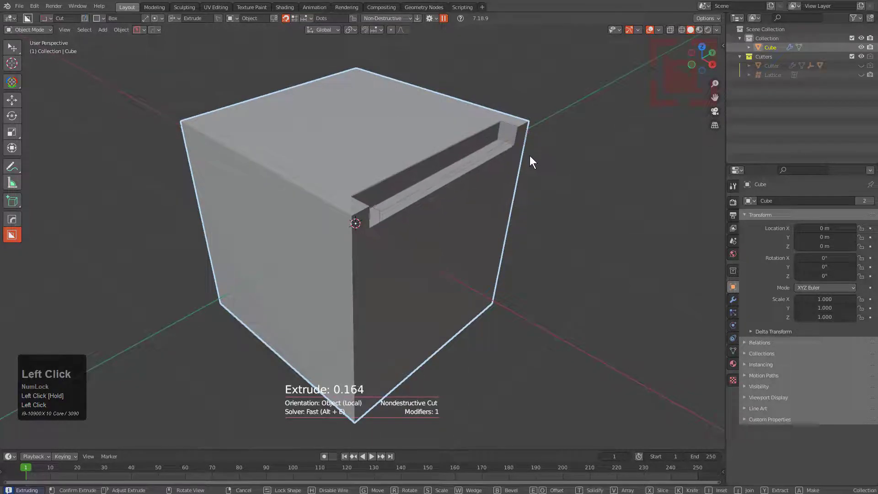
key("h")
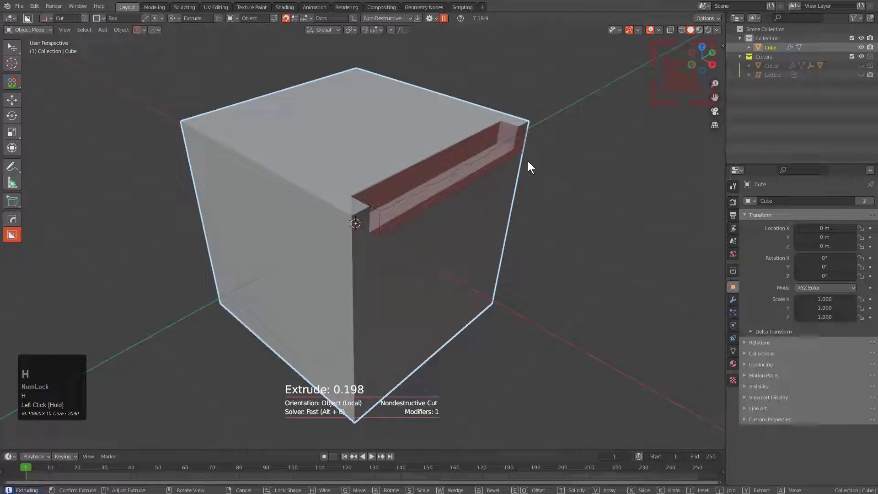
key("Tab")
Enable Wedge on the locked box cutter, try a factor of 0.5, and set the factor to 1.0.
key("d")
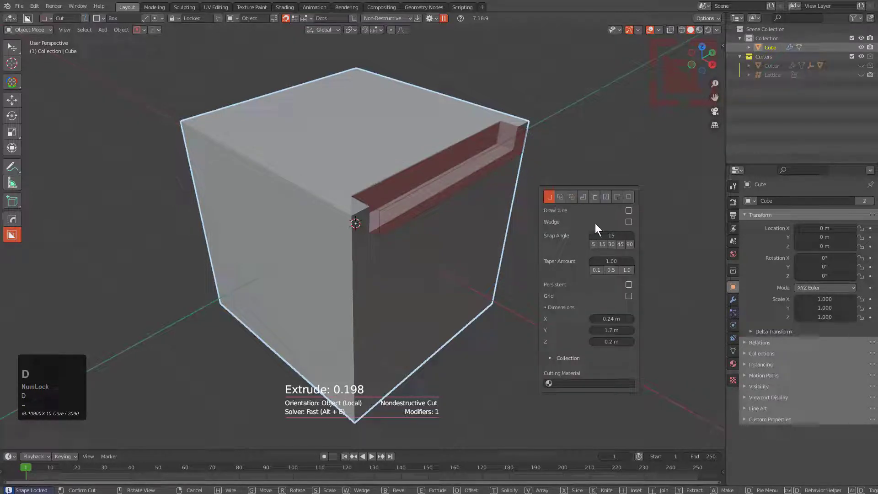
left_click(628, 221)
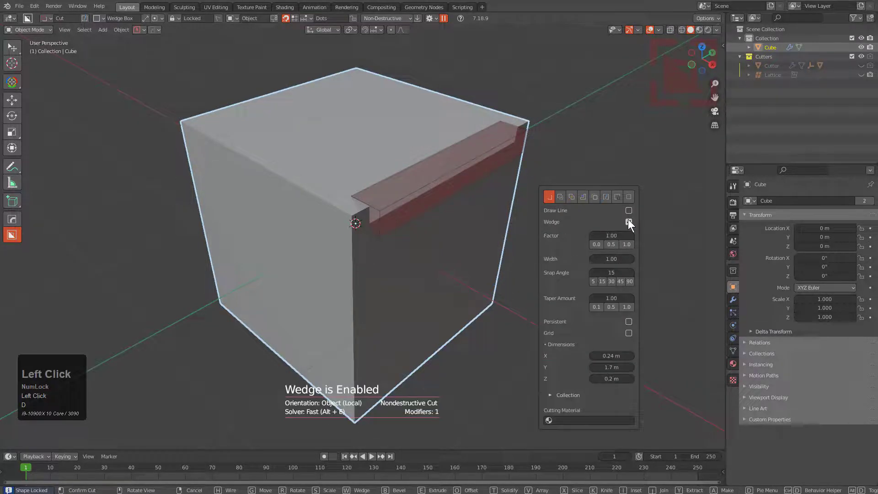
left_click(608, 243)
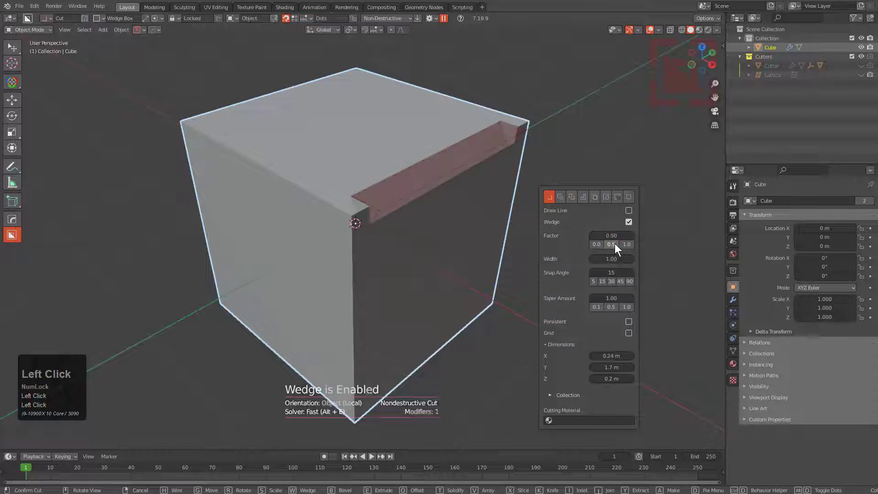
left_click(624, 245)
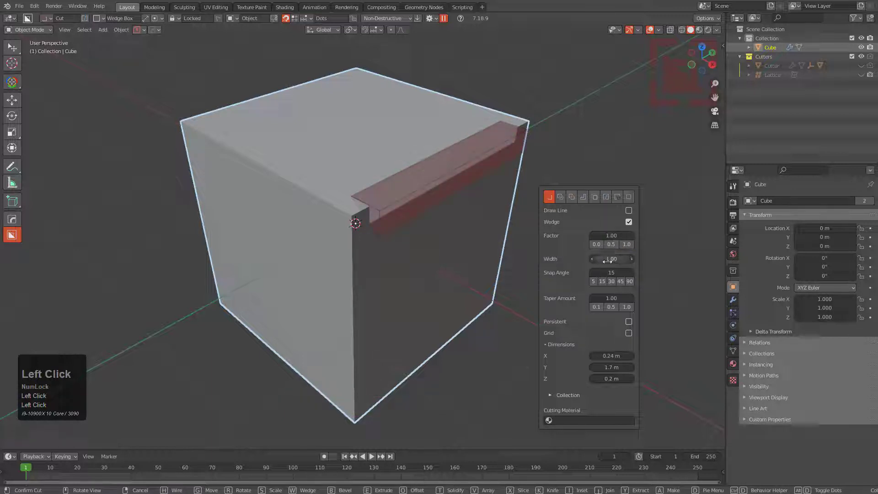
mouse_move(608, 261)
left_mouse_down()
mouse_move(615, 261)
mouse_move(587, 260)
mouse_move(616, 259)
left_mouse_up()
right_click(612, 259)
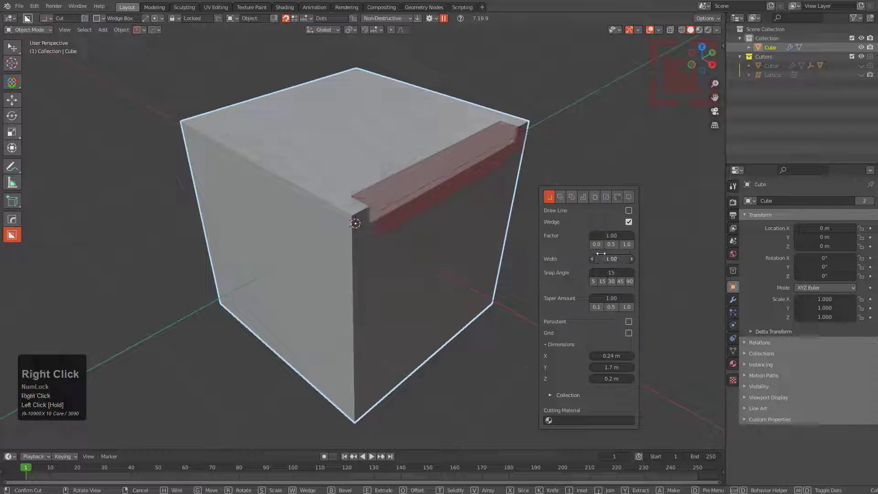
Try rotating the wedge cutter with the snap angle set to 45.
key("d")
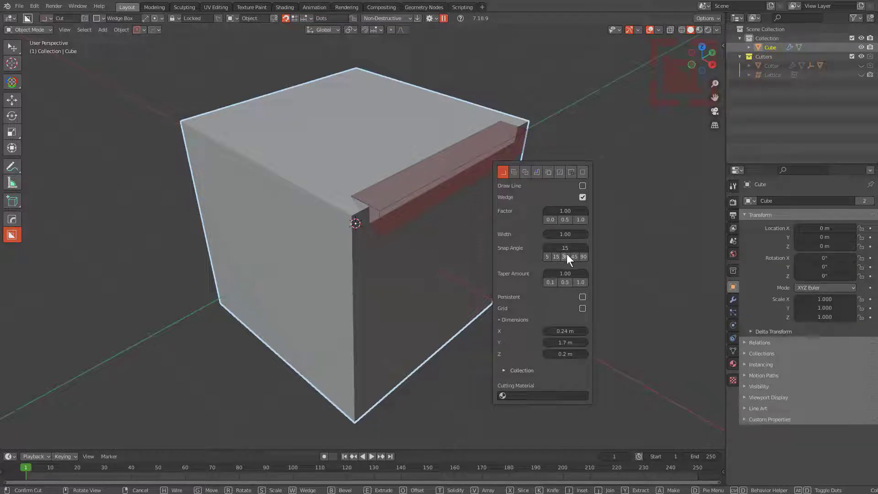
left_click(566, 257)
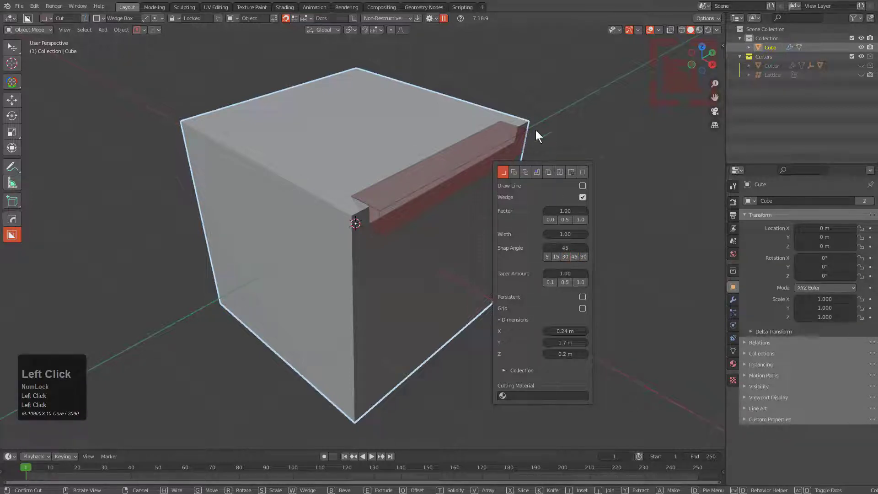
key("r")
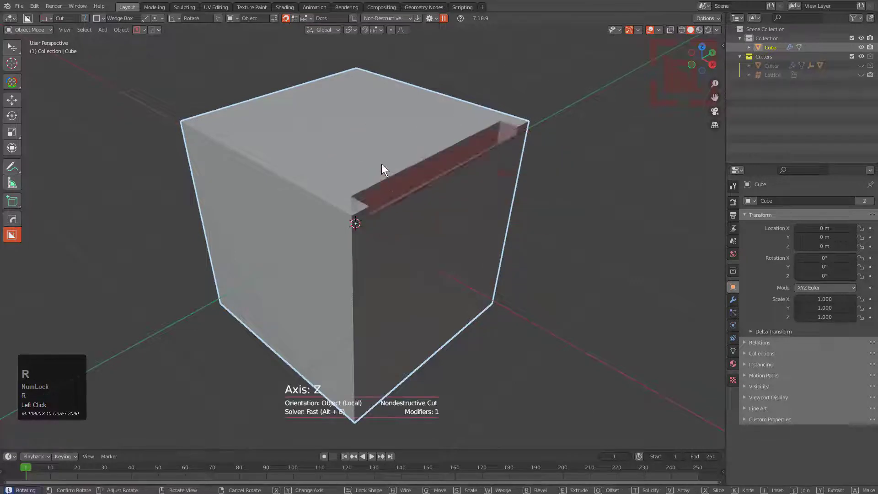
left_click(479, 153)
Rotate the wedge cutter using a snap angle of 90, and return the snap angle to 15.
key("d")
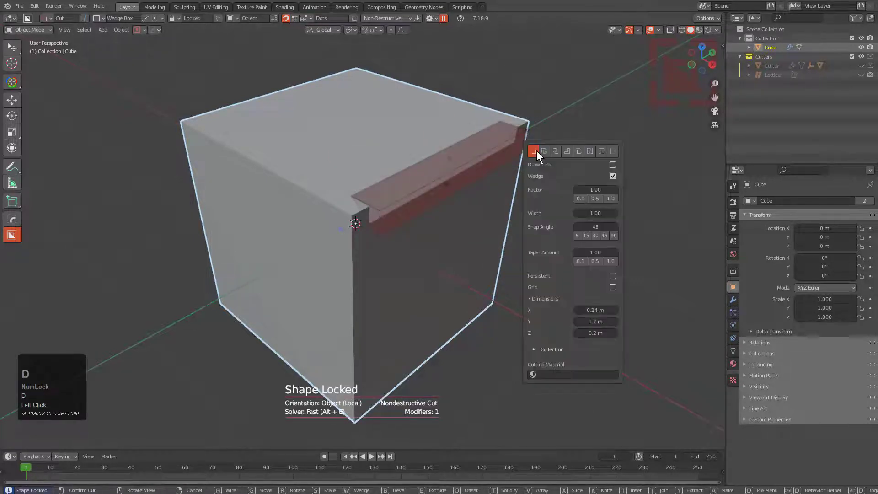
left_click(616, 236)
key("r")
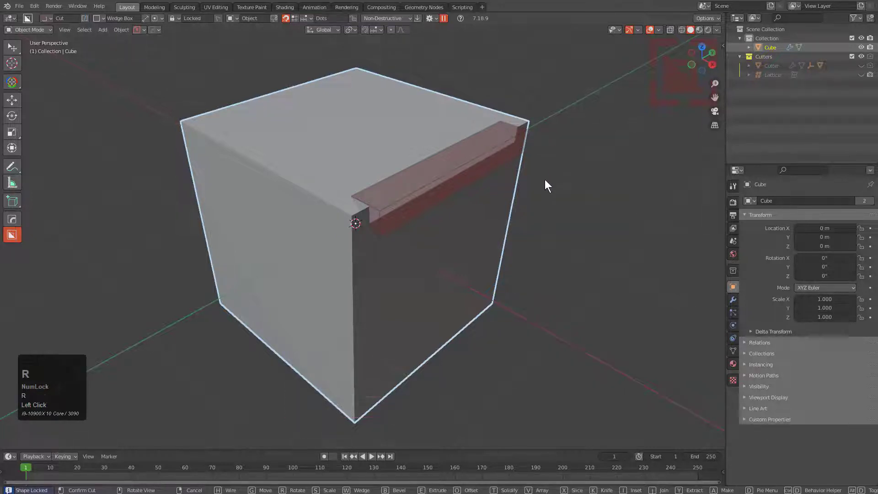
left_click(355, 170)
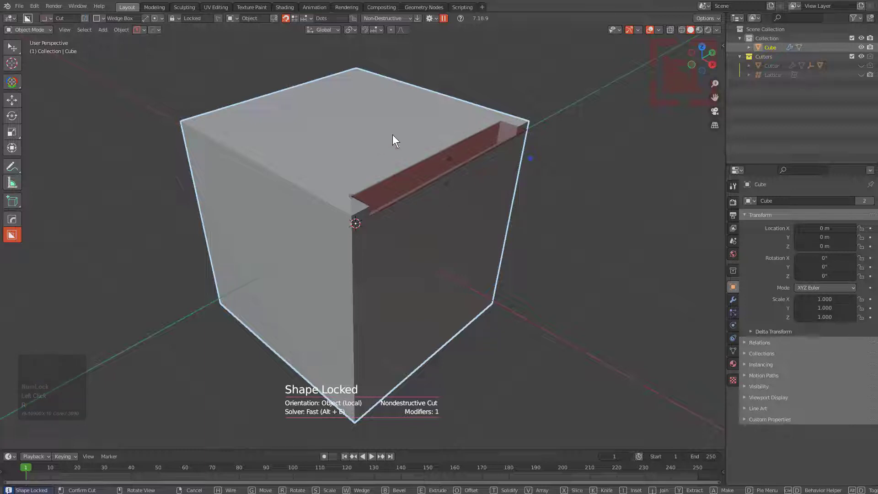
left_click(484, 158)
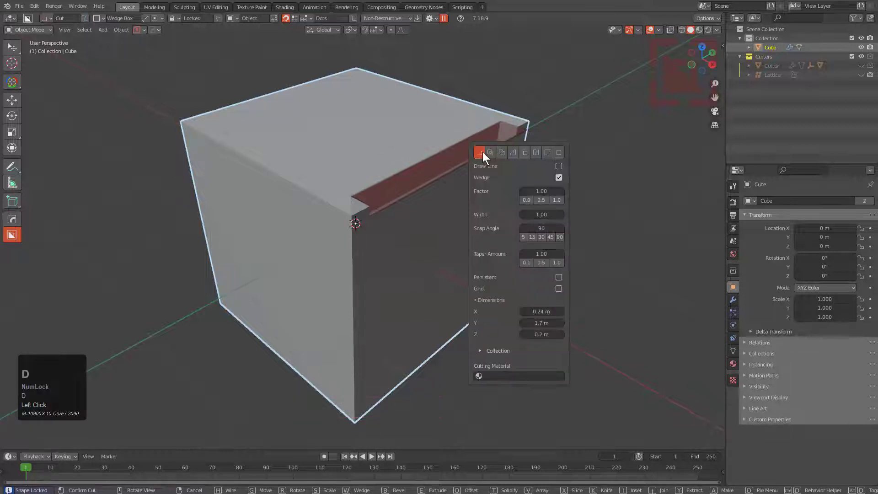
left_click(534, 237)
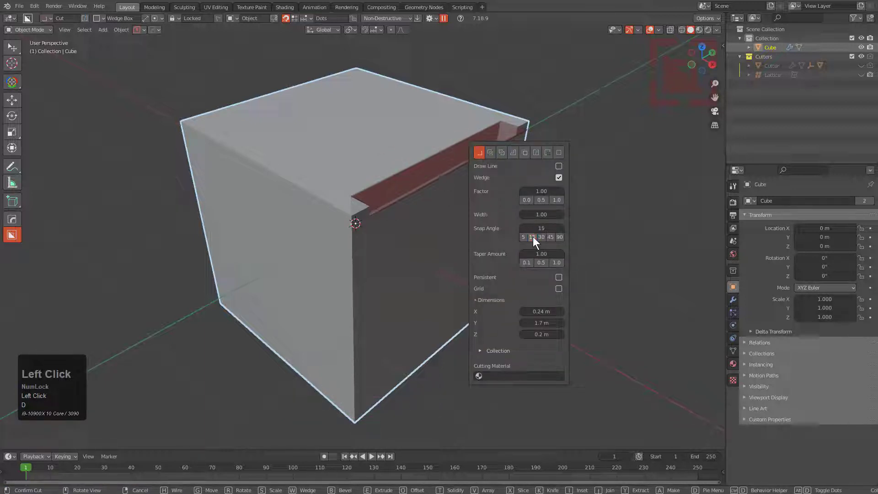
Set the cutter's taper amount to 0.53, make the settings persistent, and confirm the cut.
left_click(539, 264)
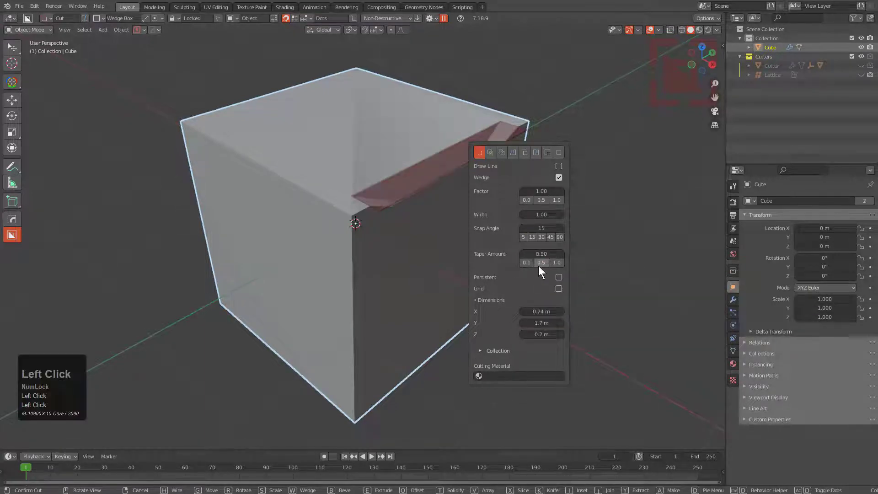
mouse_move(539, 253)
left_mouse_down()
mouse_move(526, 254)
mouse_move(542, 254)
left_mouse_up()
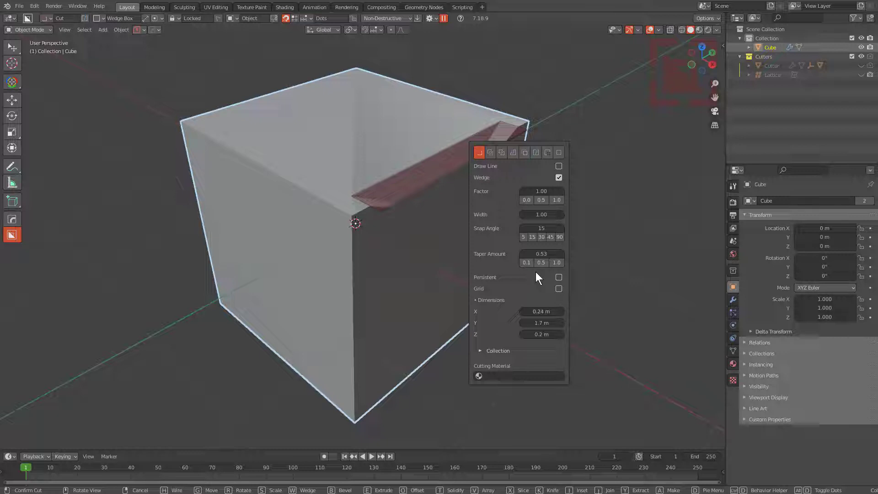
left_click(558, 278)
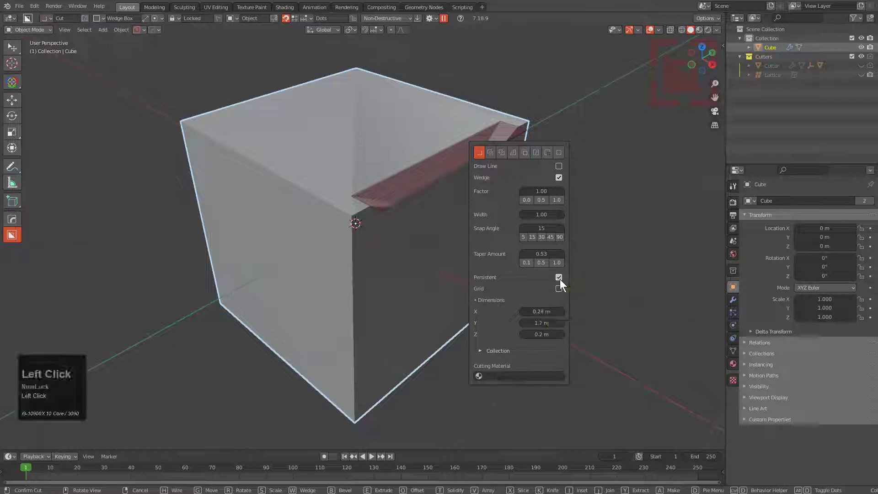
left_click(281, 149)
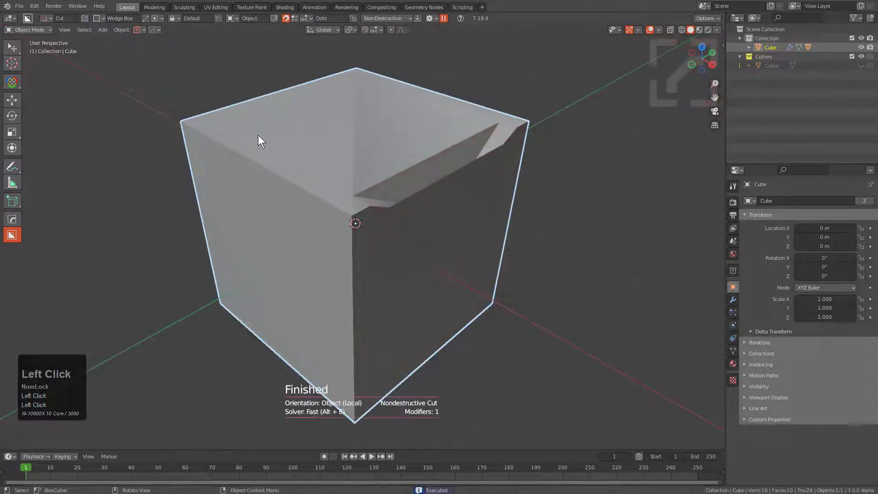
Cut three more tapered wedge boxes into the cube's other upper edge, extruding the first about 0.32 and the last about 0.11.
left_click_drag(258, 136, 279, 226)
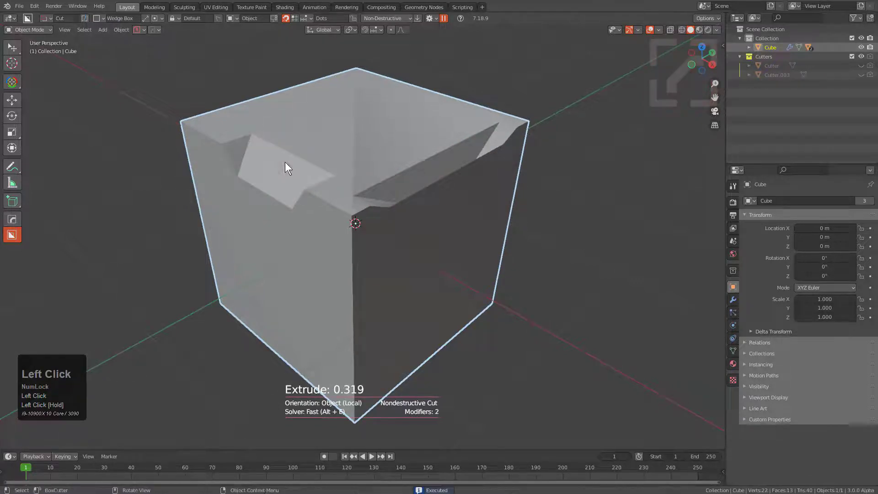
middle_click_drag(229, 112, 261, 139)
mouse_move(256, 142)
left_mouse_down()
mouse_move(240, 191)
mouse_move(262, 246)
left_mouse_up()
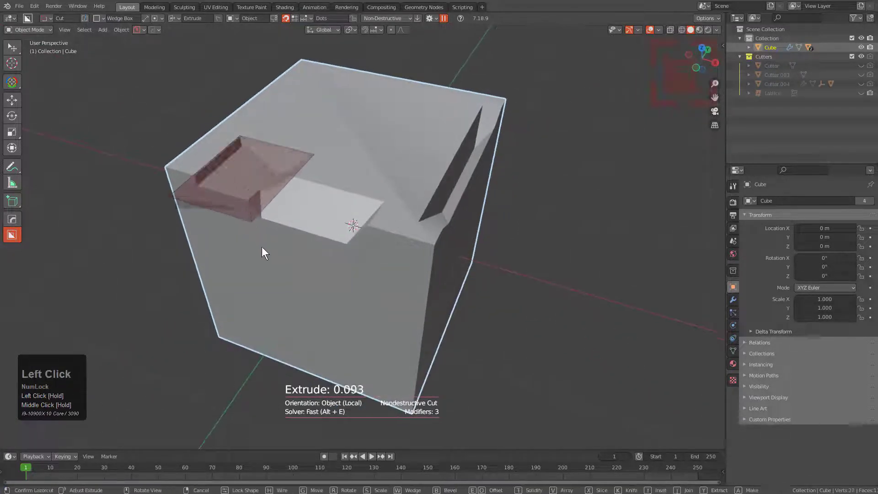
left_click_drag(311, 158, 374, 250)
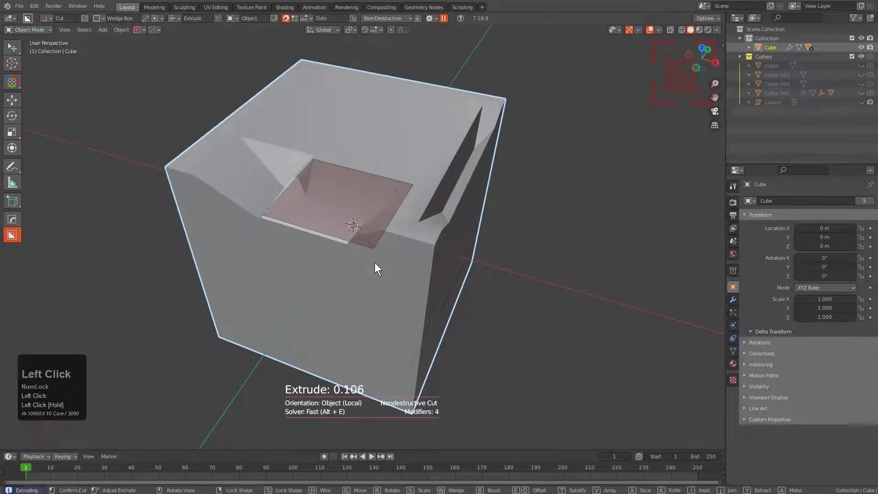
left_click(375, 262)
Enable Grid for the box cutter in the tool helper and expand the Collection options.
key("d")
left_click_drag(416, 199, 446, 142)
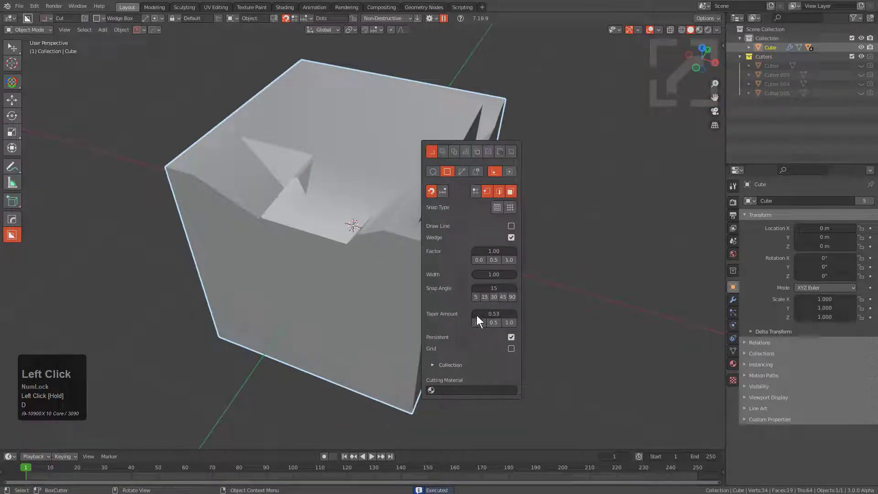
left_click(510, 347)
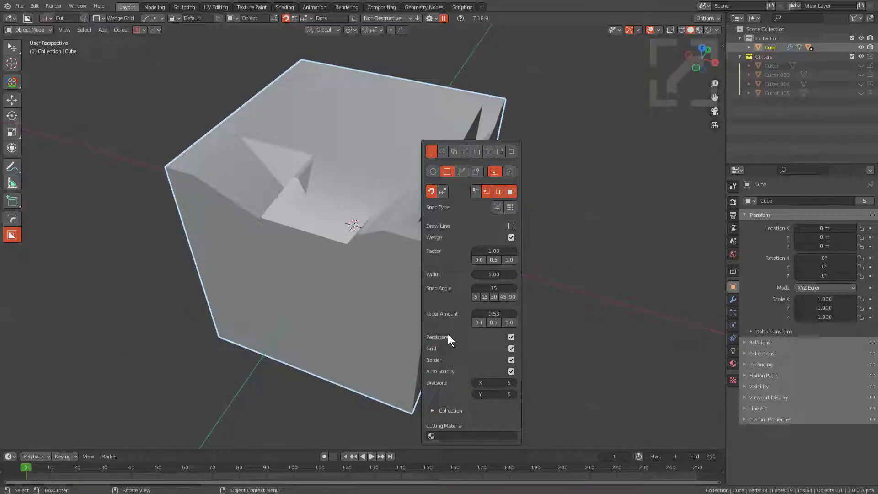
left_click_drag(466, 143, 475, 73)
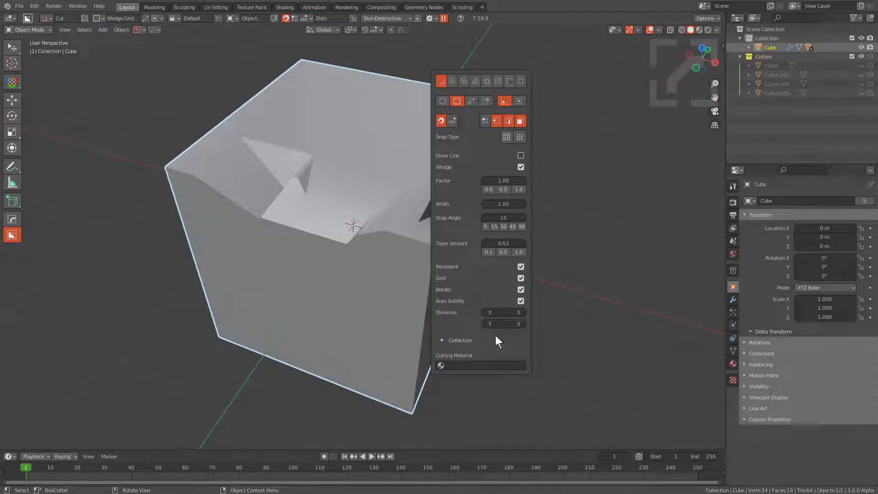
left_click(467, 339)
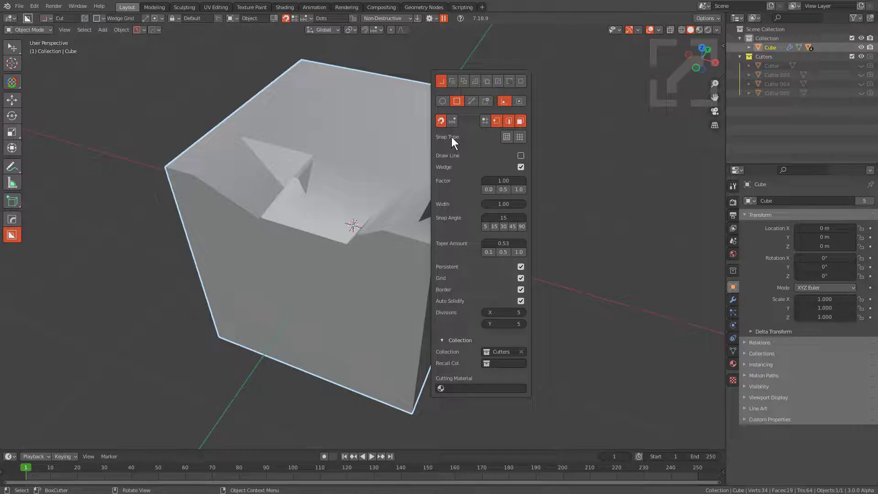
Change the cutting tool's preferences to use the Box Helper window and open it.
left_click(429, 18)
left_click(390, 131)
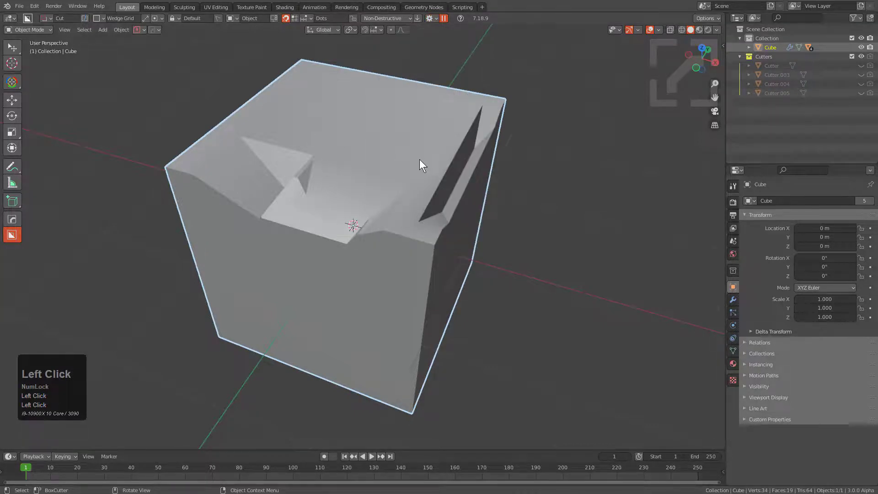
key("d")
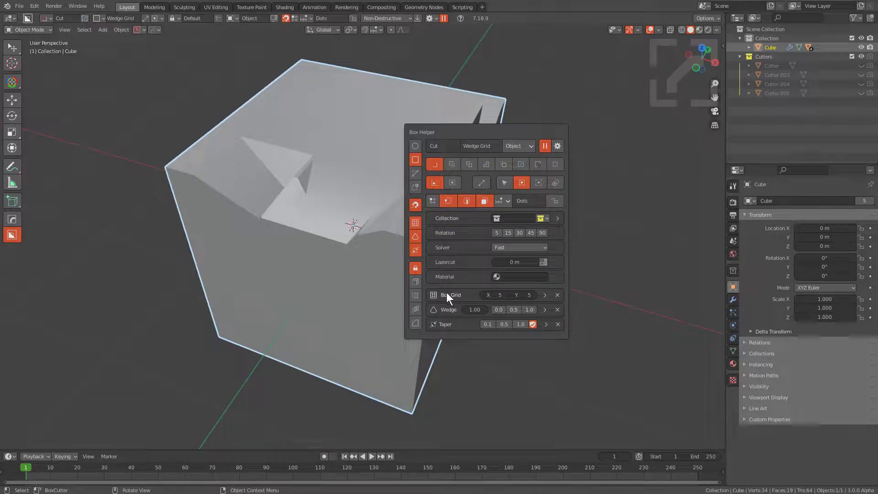
Turn off Box Grid, Wedge and Taper, and cut a plain box about 0.105 deep into the cube's top.
left_click(558, 295)
left_click(557, 296)
left_click(558, 295)
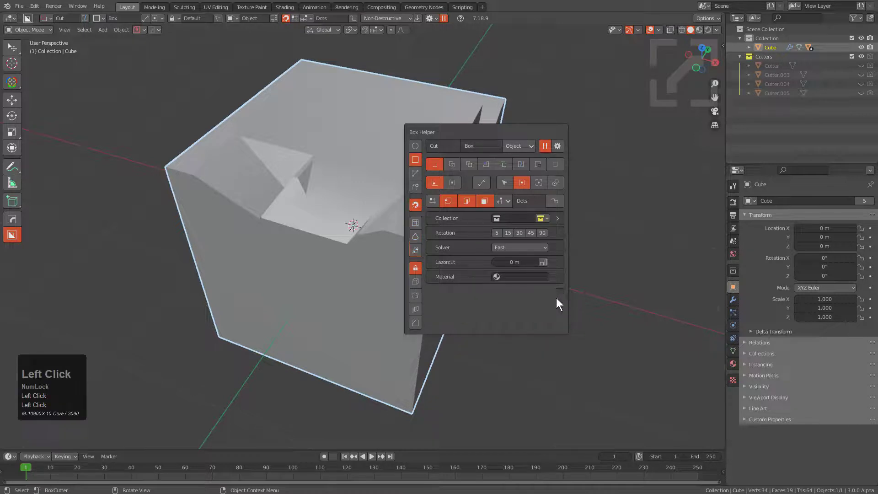
middle_click_drag(341, 133, 365, 205)
left_click_drag(363, 201, 470, 256)
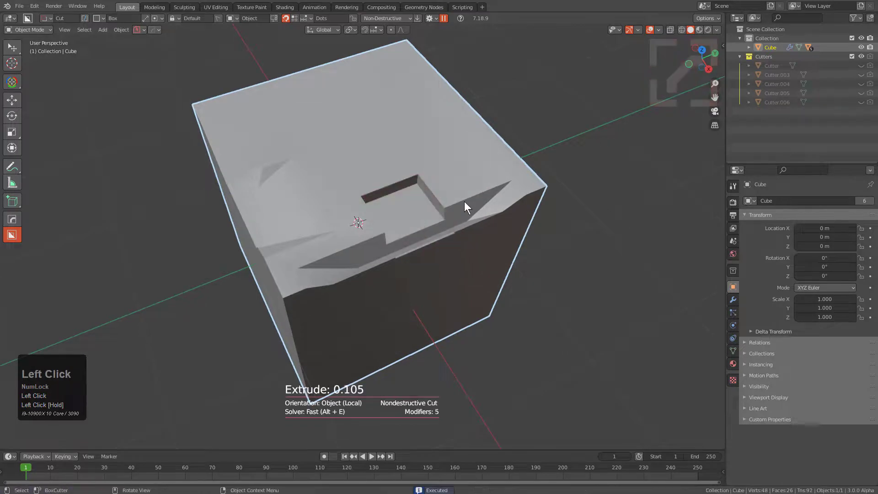
Turn Box Grid, Wedge and Taper back on in the Box Helper.
key("d")
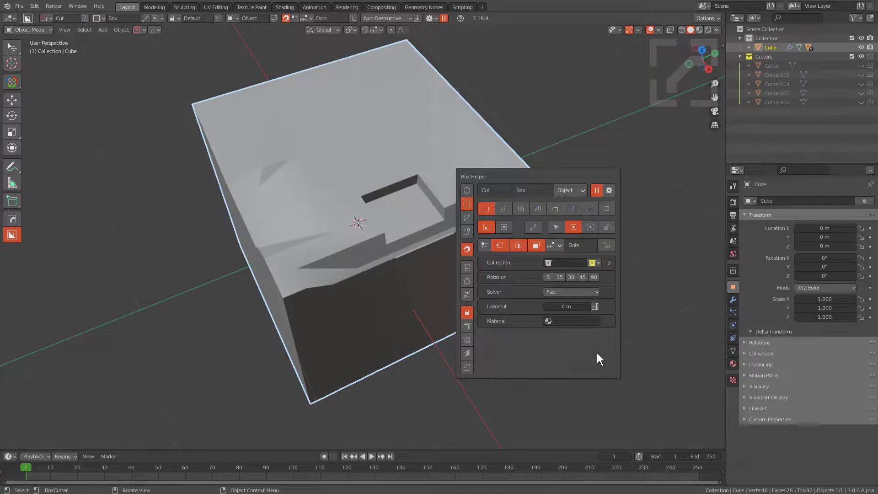
left_click(469, 267)
left_click(468, 281)
left_click(469, 294)
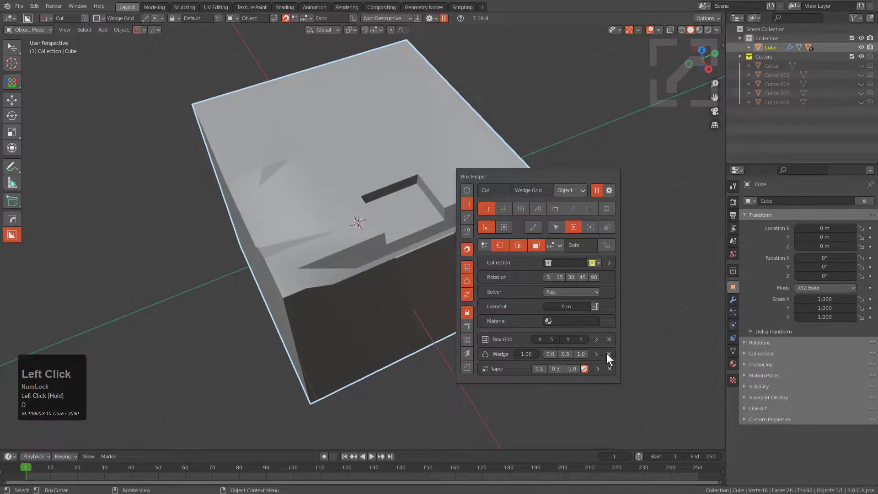